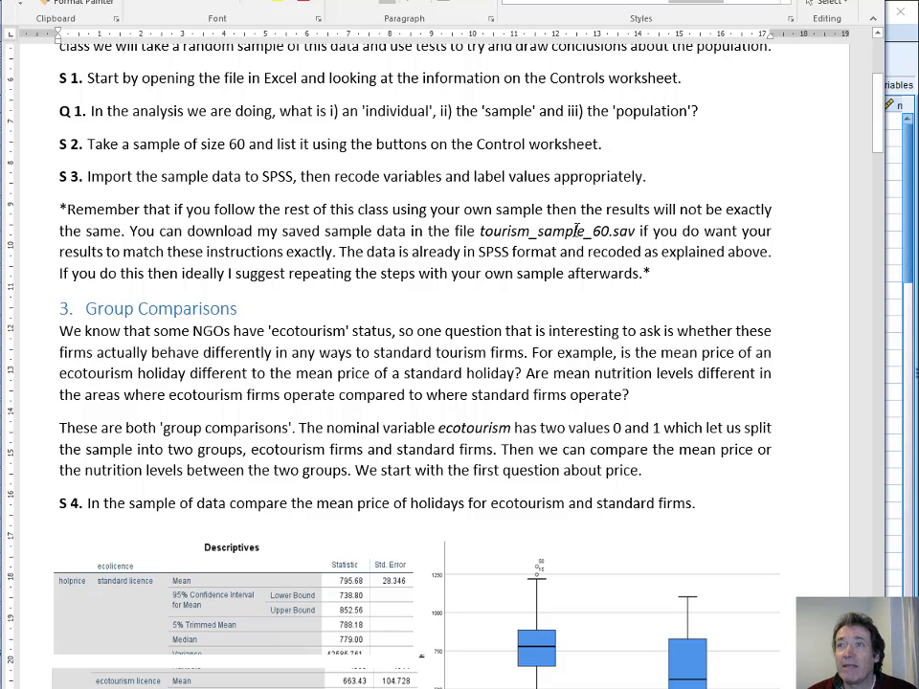
Read the worksheet from the tourism_sample_60.sav note through the Group Comparisons section to task S 4 and question Q 2
drag(636, 231, 480, 231)
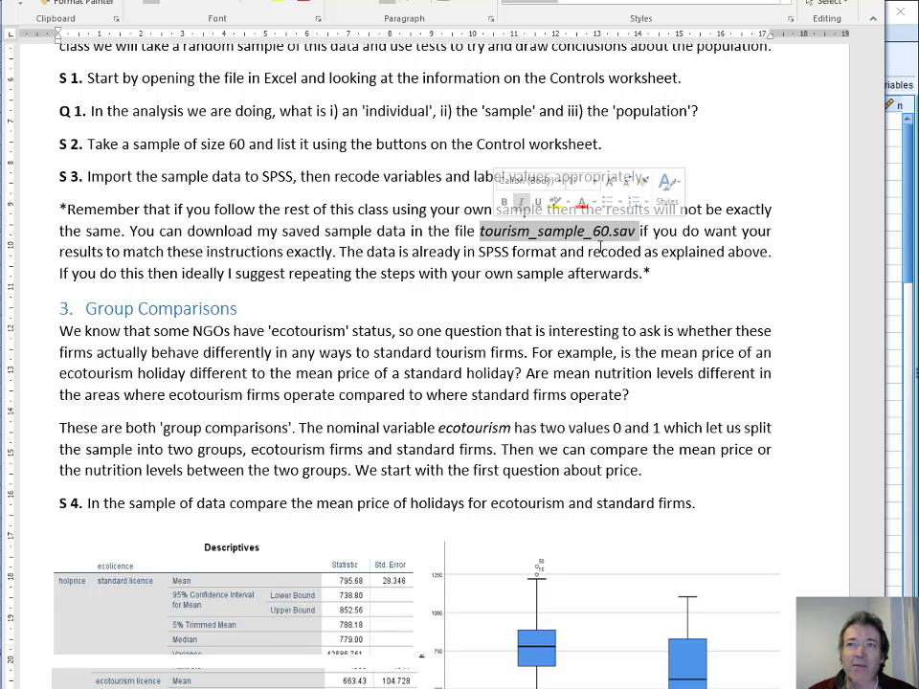
click(567, 393)
scroll(566, 390, down, 3)
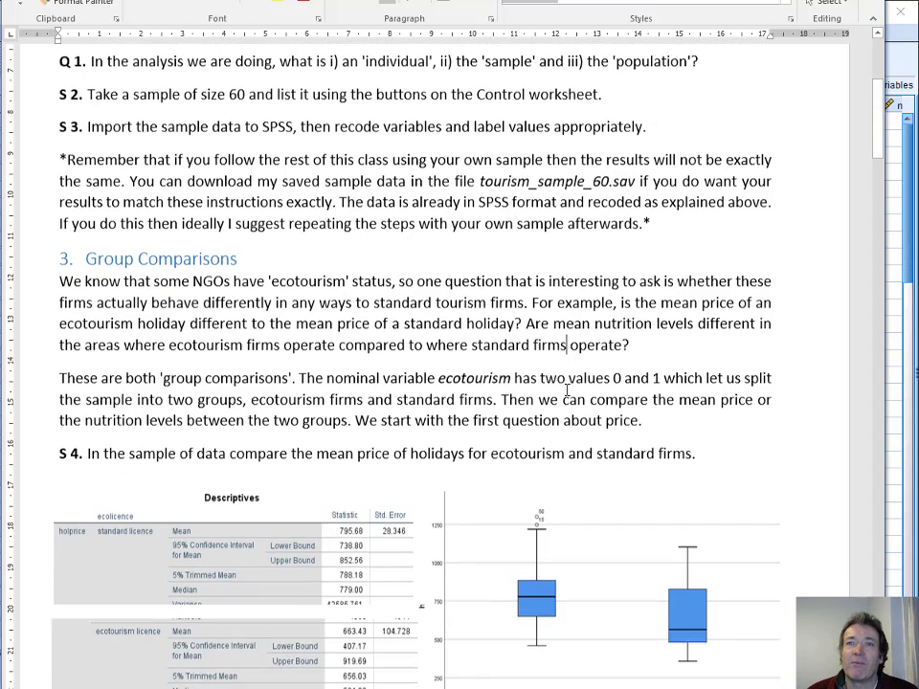
scroll(547, 402, down, 1)
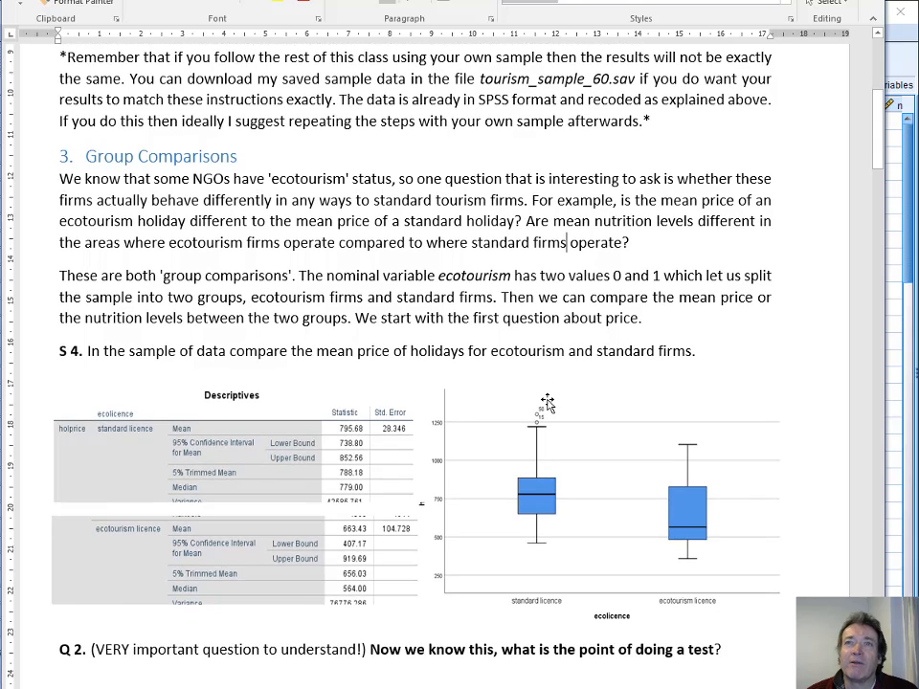
scroll(547, 402, down, 1)
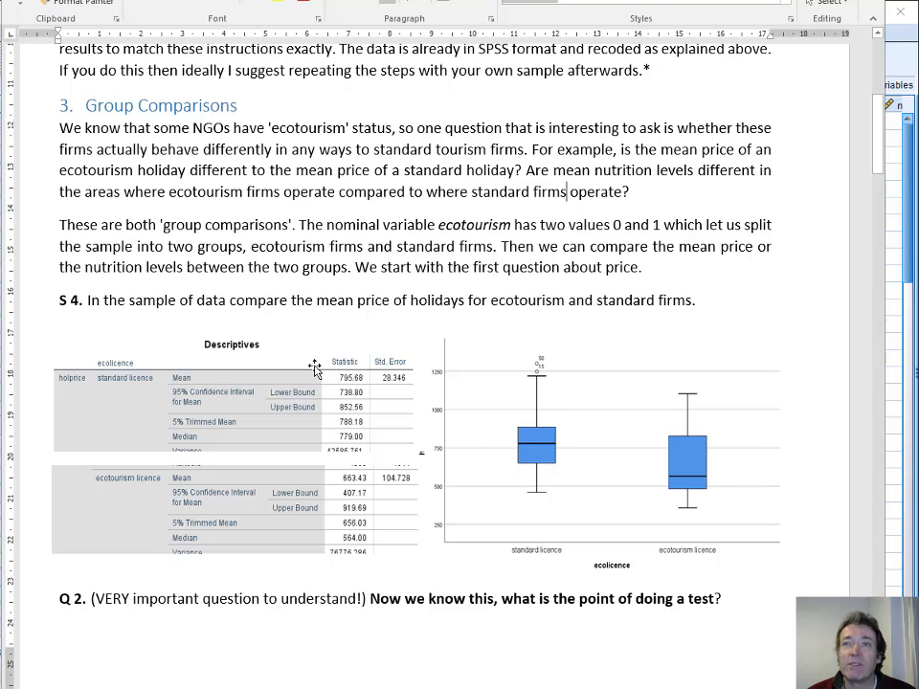
Switch to SPSS and set up an Explore analysis with holprice as the dependent variable and ecolicence as the factor
key(alt+Tab)
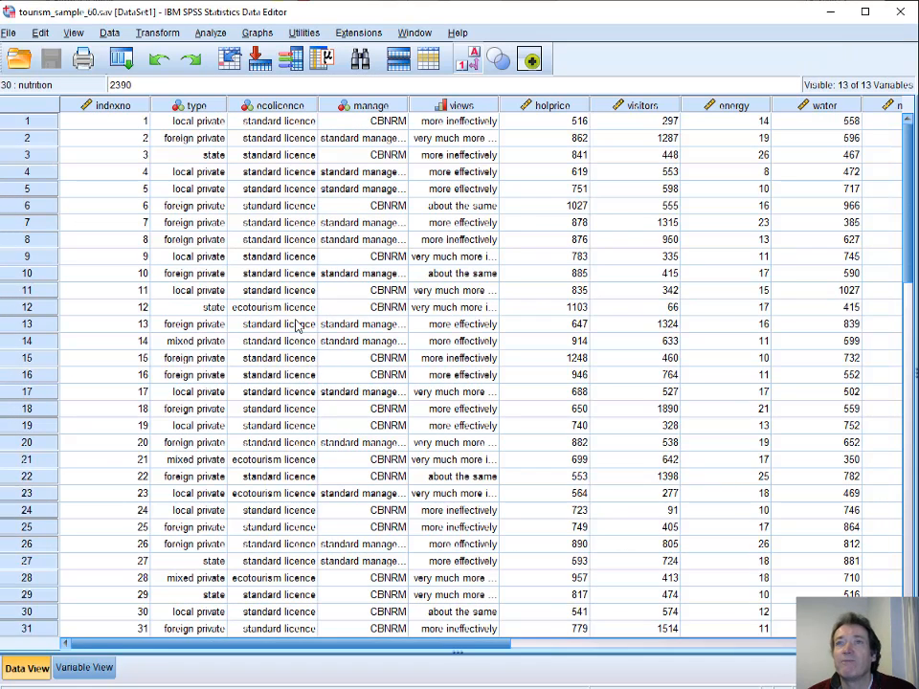
click(207, 36)
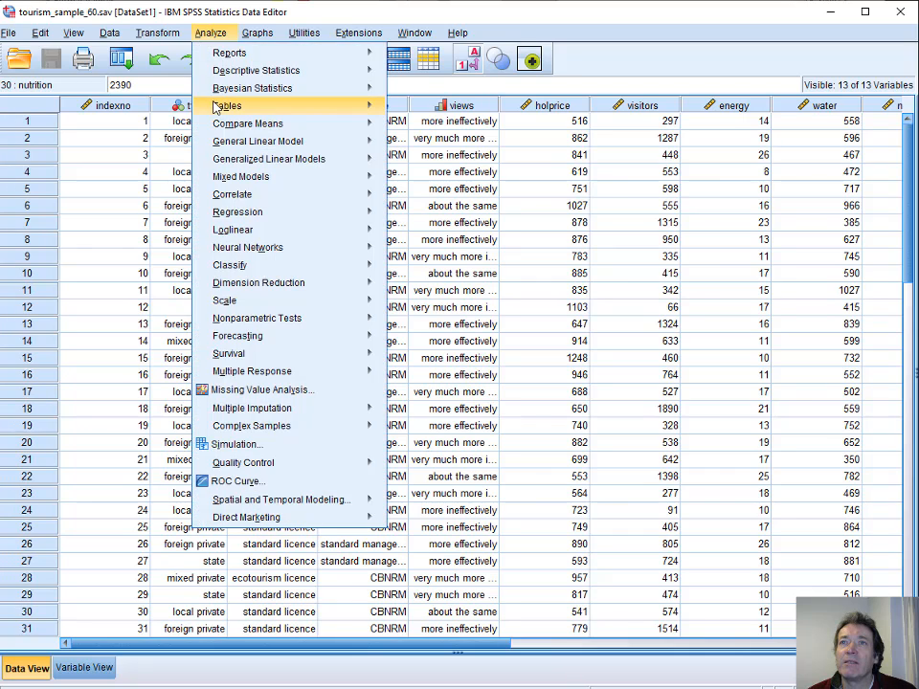
mouse_move(239, 72)
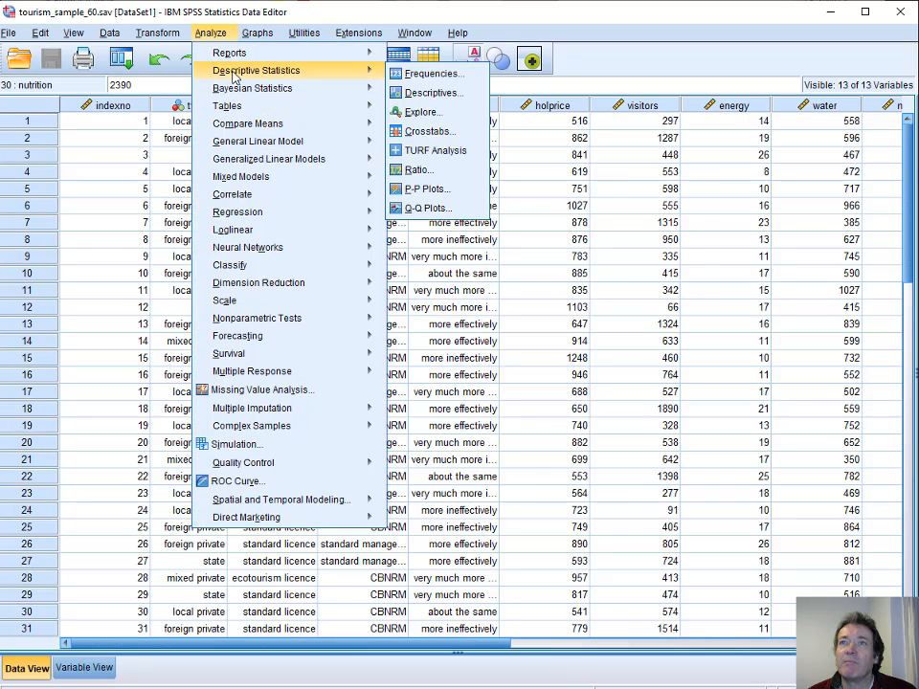
click(393, 112)
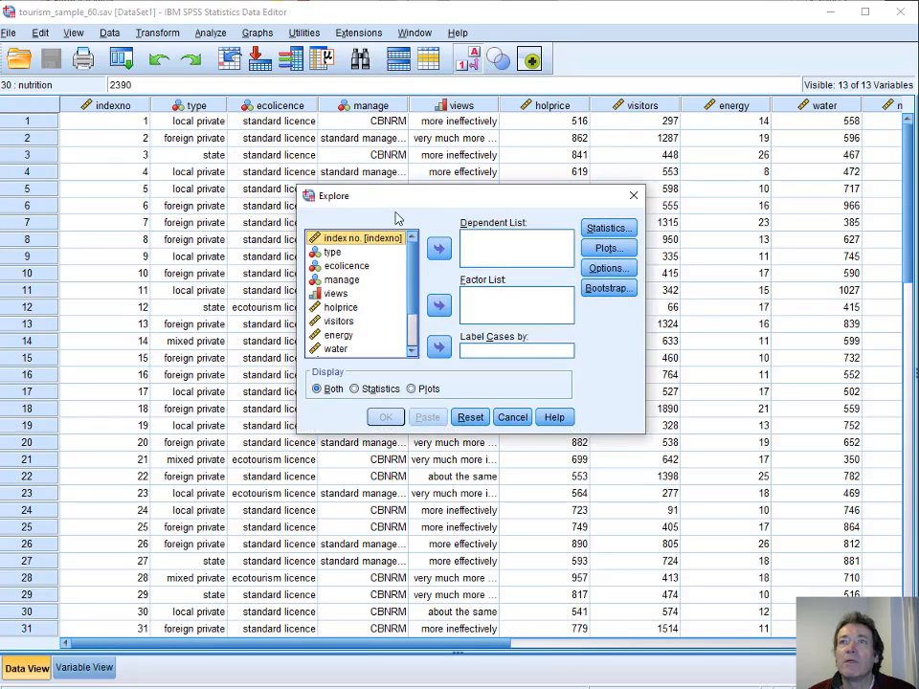
key(alt+Tab)
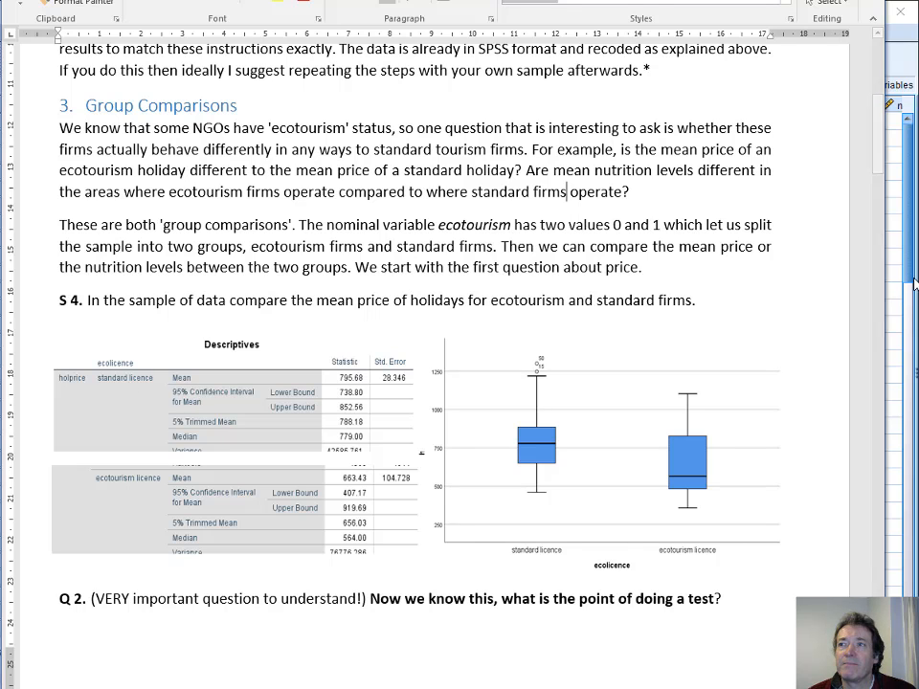
key(alt+Tab)
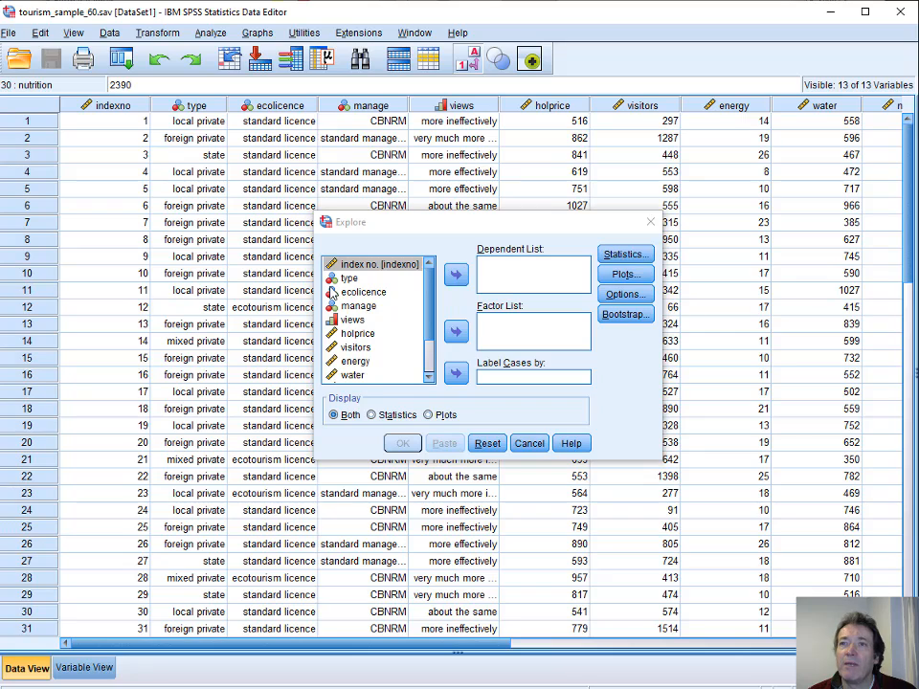
drag(356, 335, 503, 267)
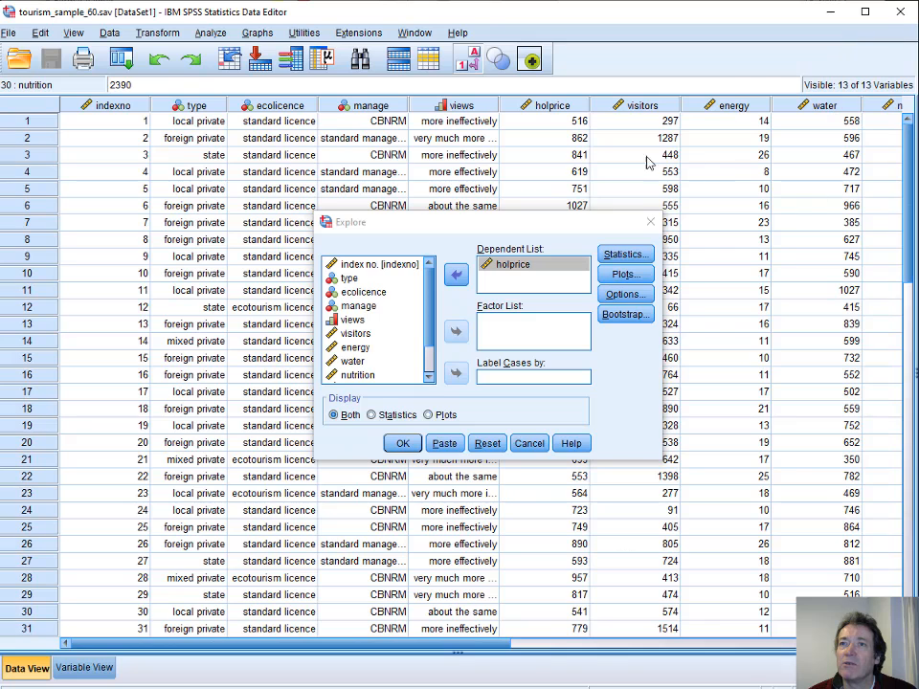
drag(363, 292, 517, 329)
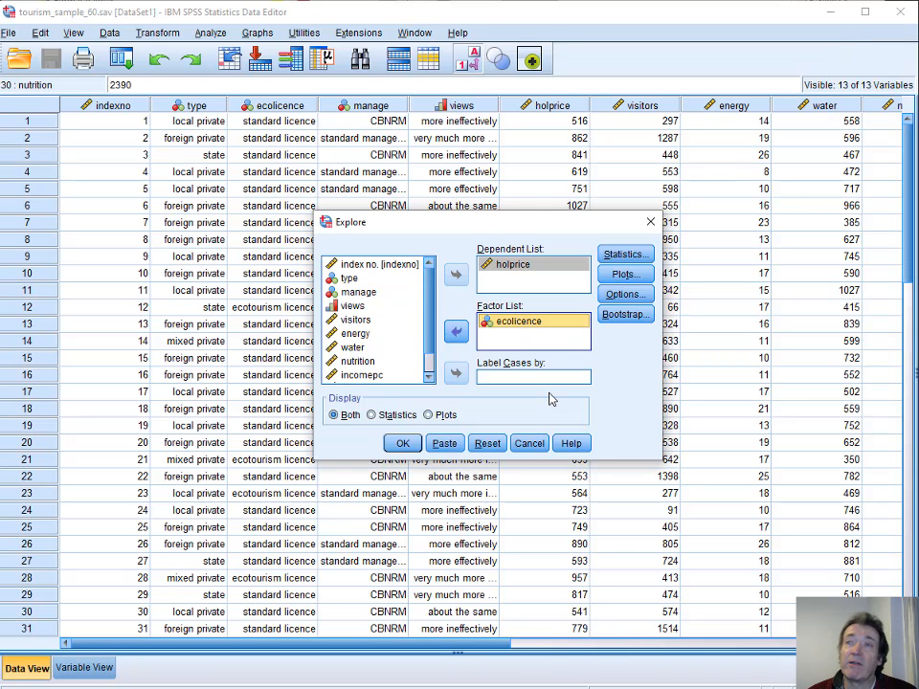
Turn off the stem-and-leaf plot, keeping boxplots with factor levels together, and run the Explore analysis
click(614, 276)
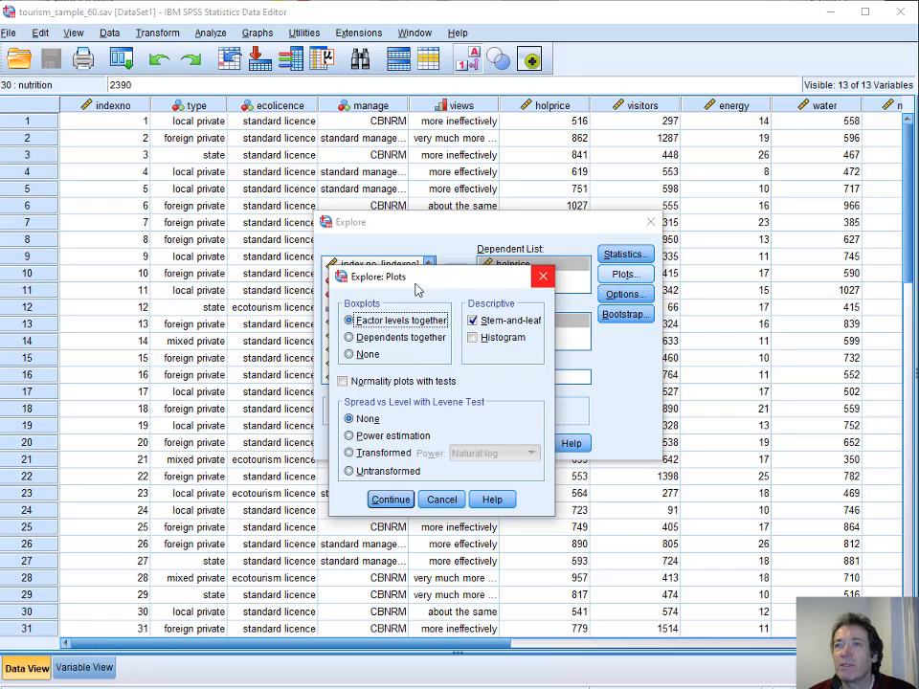
click(472, 321)
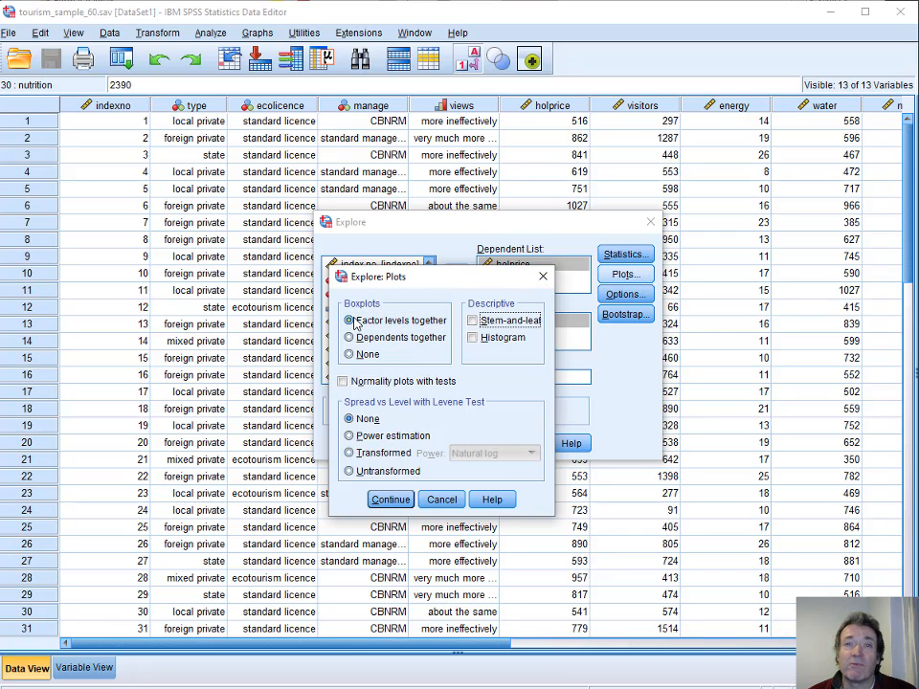
click(388, 500)
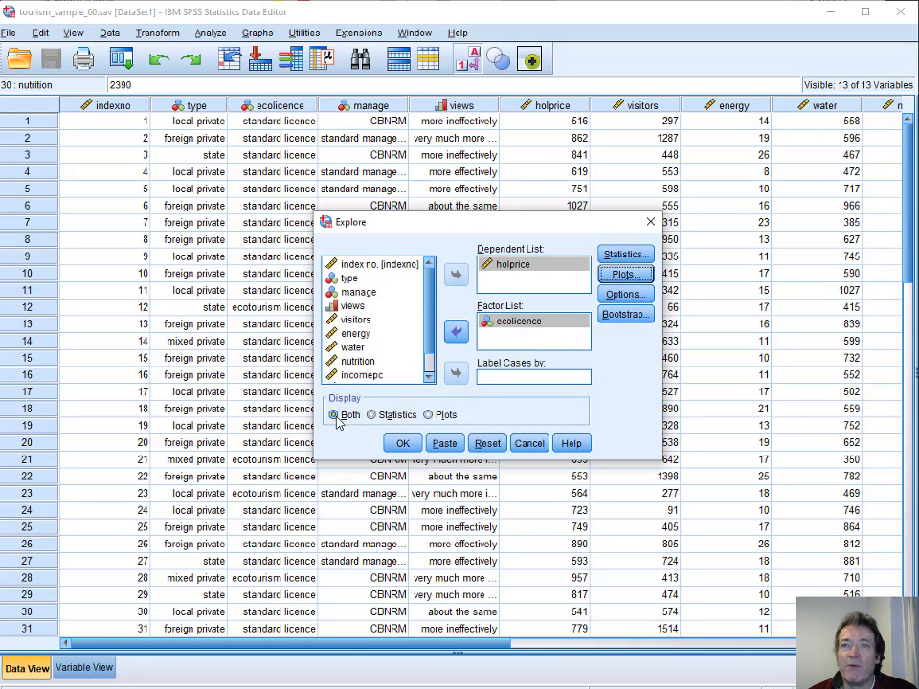
click(402, 443)
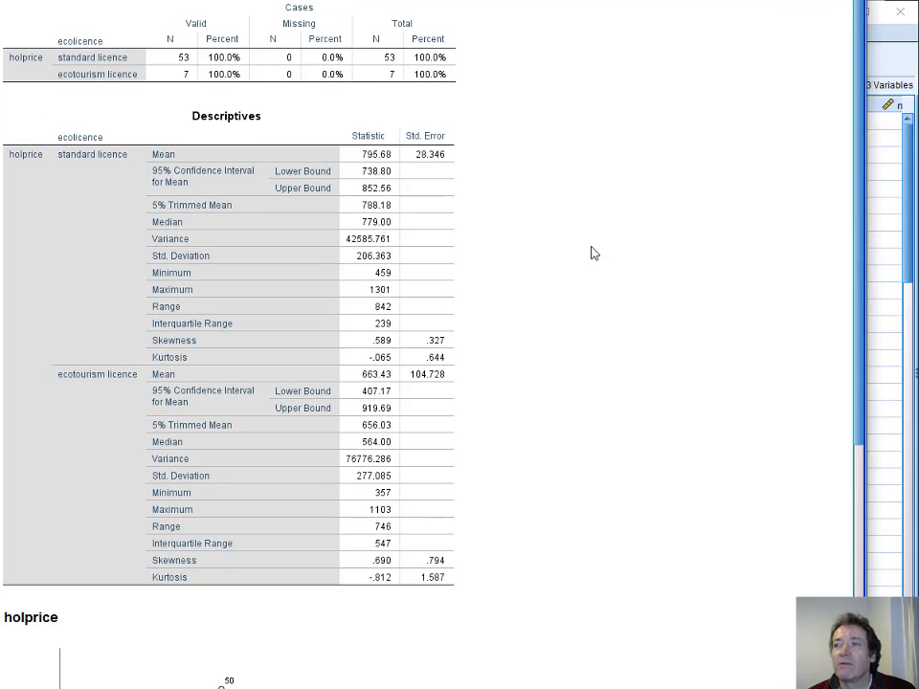
Narrow and reposition the output window, and examine the Descriptives table and the holprice boxplot by licence type
drag(849, 654, 581, 655)
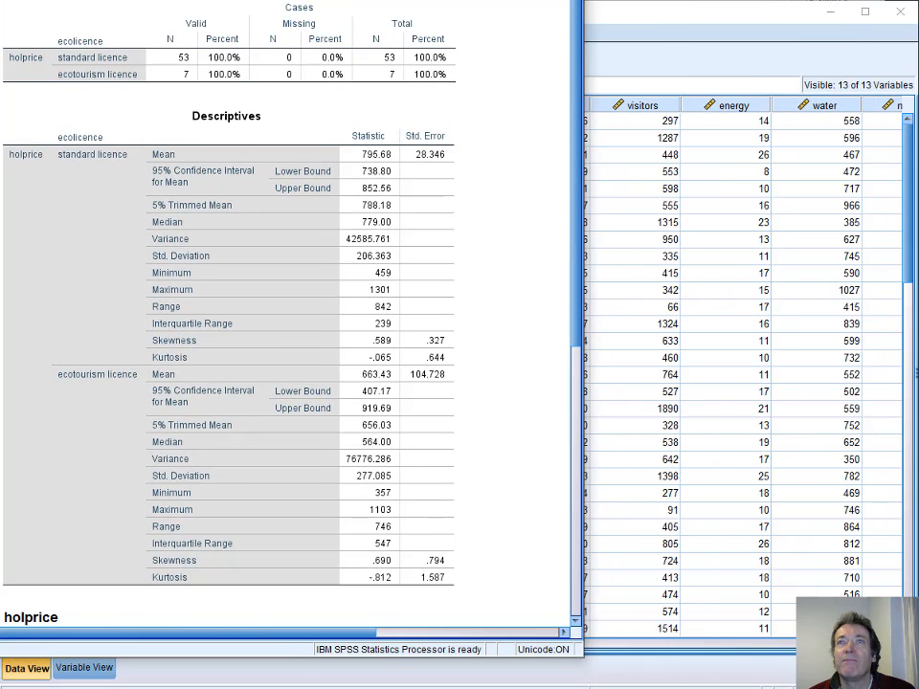
drag(240, 0, 431, 0)
click(568, 486)
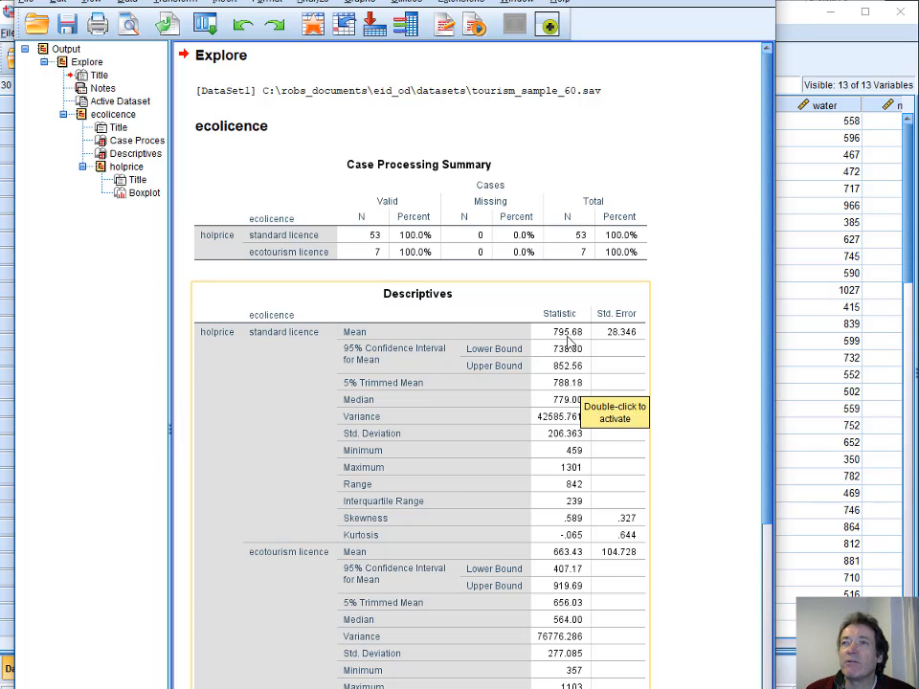
scroll(569, 345, down, 2)
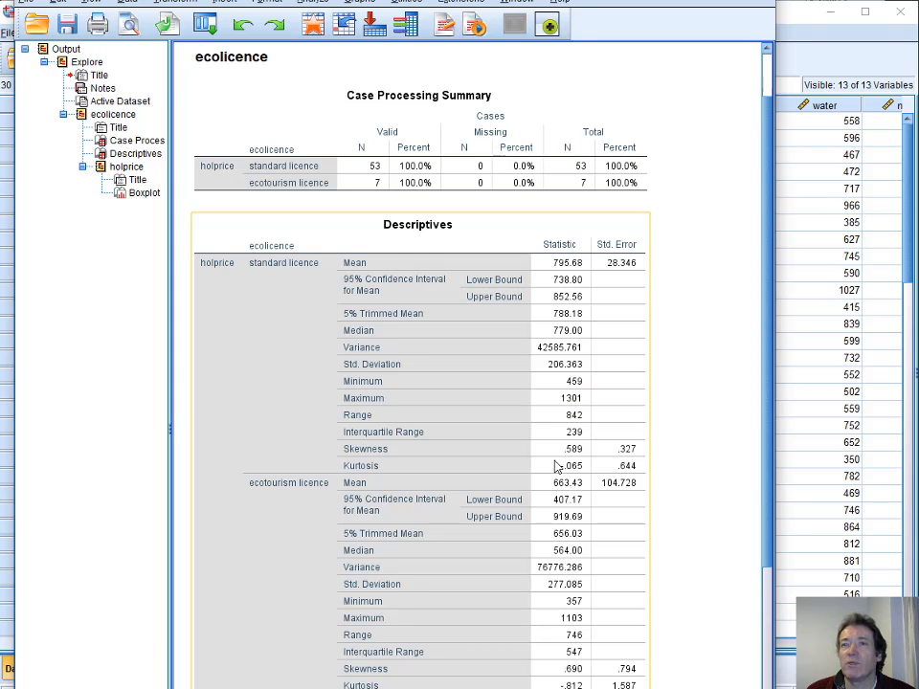
scroll(543, 411, down, 5)
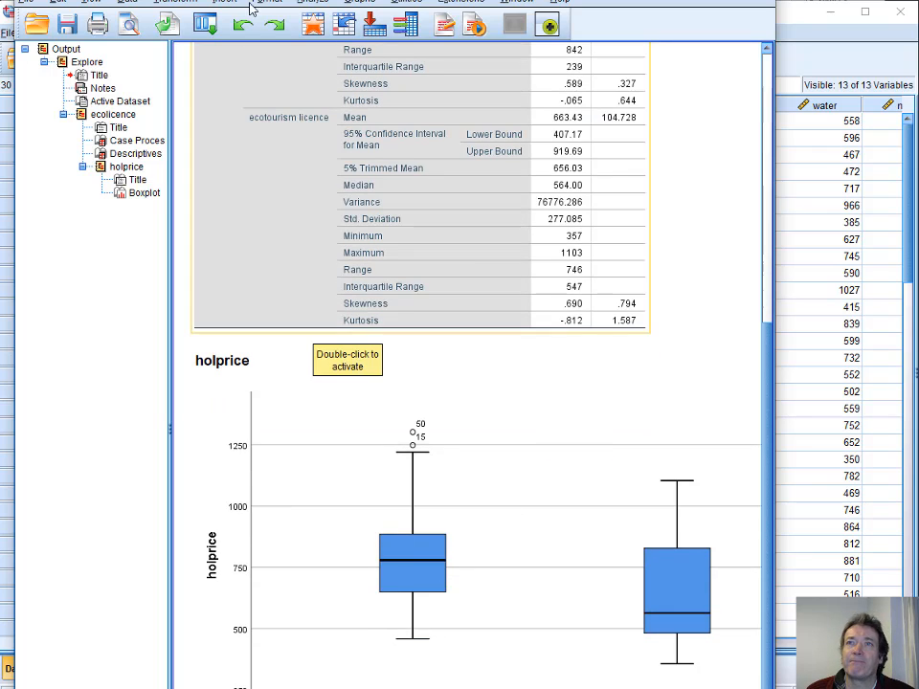
drag(395, 0, 375, 0)
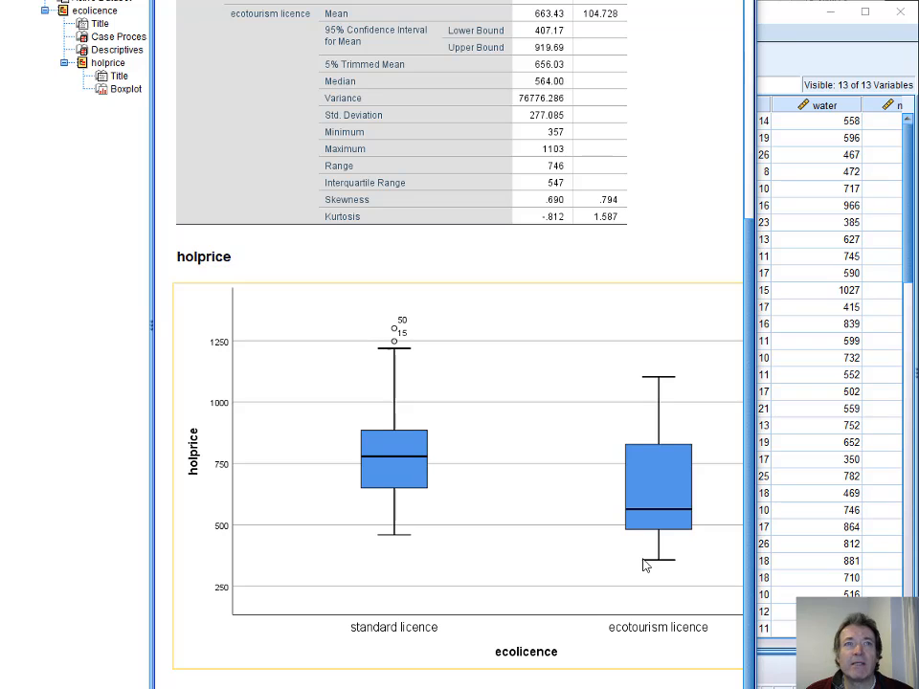
Check the worksheet's S 4 results, then return to the SPSS output and compare the ecotourism descriptives with both holprice boxplots
key(alt+Tab)
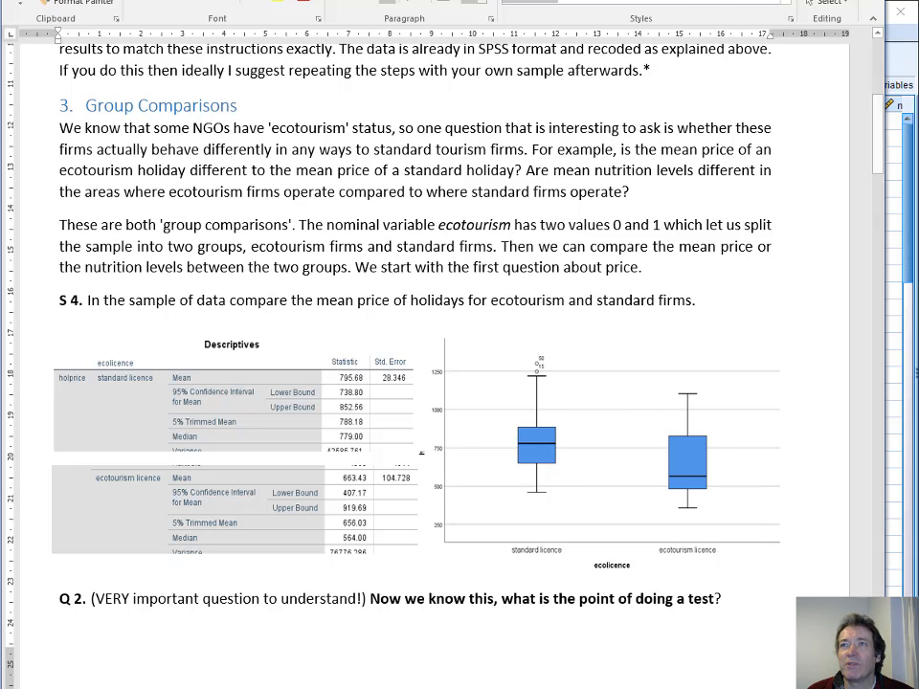
key(alt+Tab)
scroll(452, 377, up, 5)
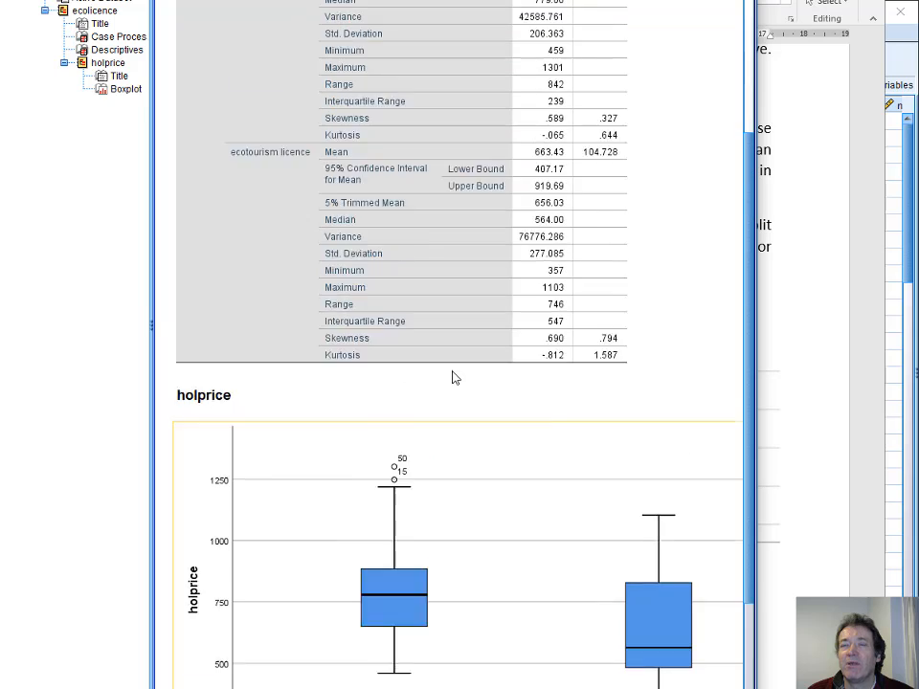
scroll(456, 379, down, 2)
scroll(457, 379, down, 3)
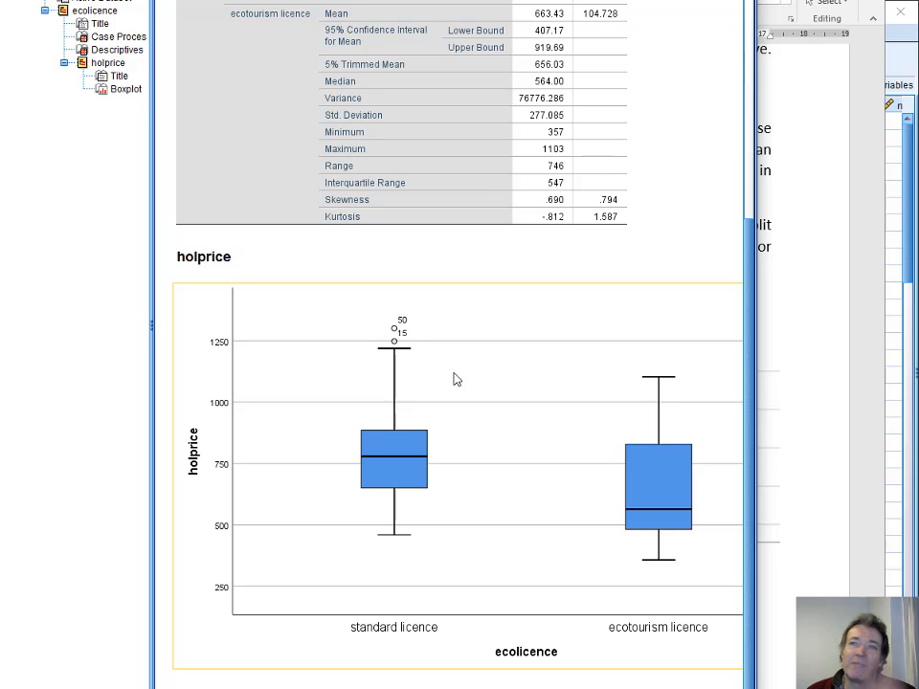
scroll(456, 377, up, 3)
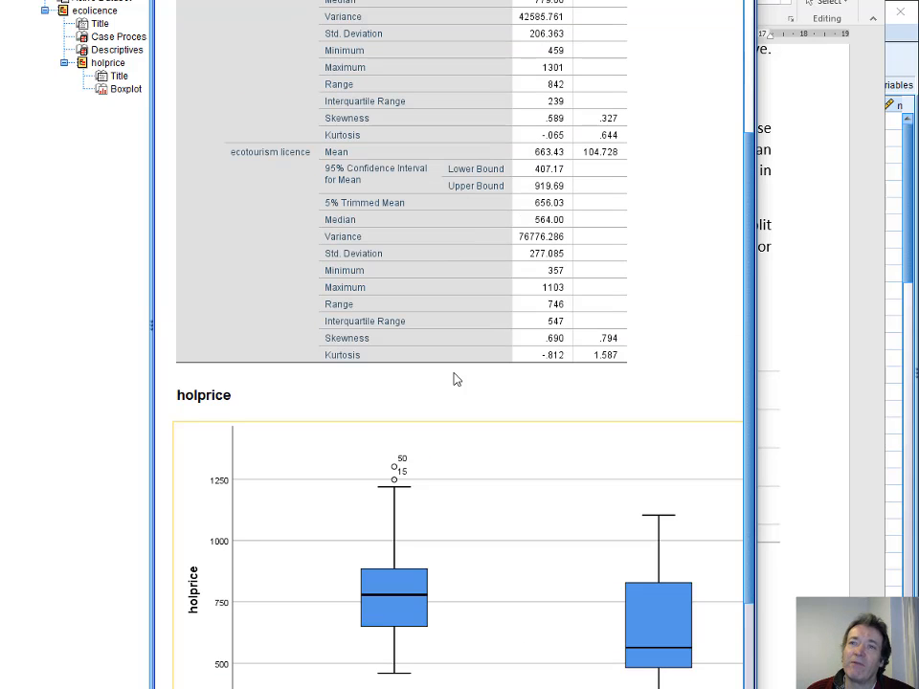
scroll(459, 384, down, 3)
scroll(461, 392, up, 2)
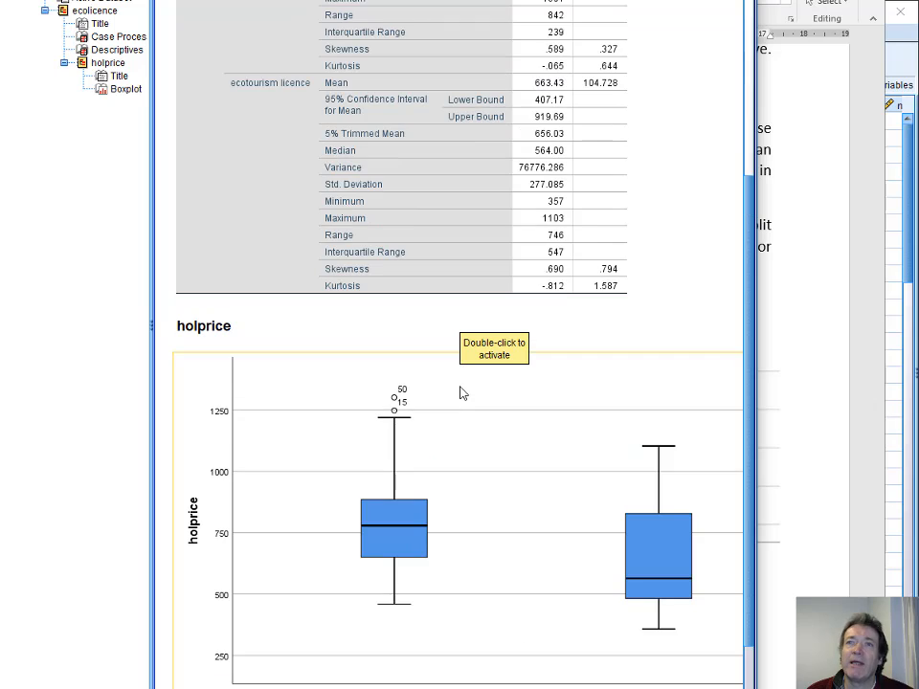
scroll(462, 431, down, 2)
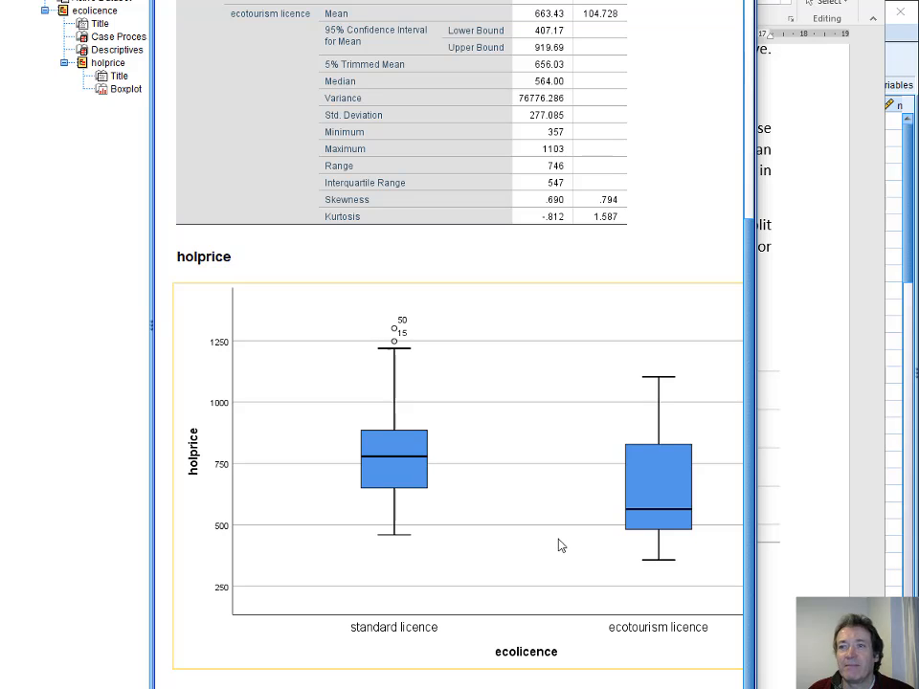
Return to the Word worksheet and review task S 4 and question Q 2 about the point of doing a test
click(796, 548)
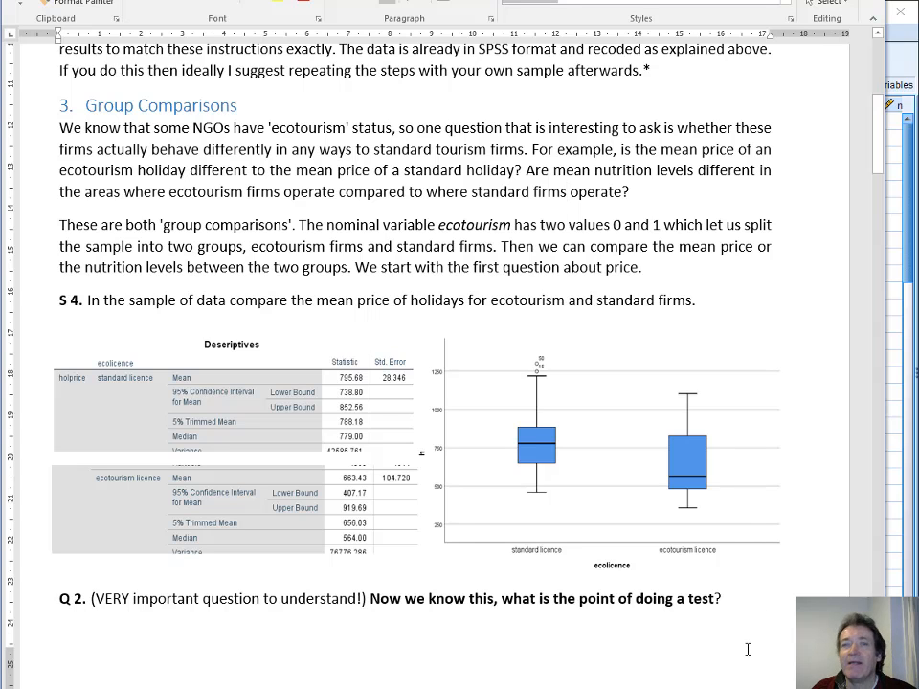
scroll(748, 649, up, 1)
scroll(747, 649, up, 1)
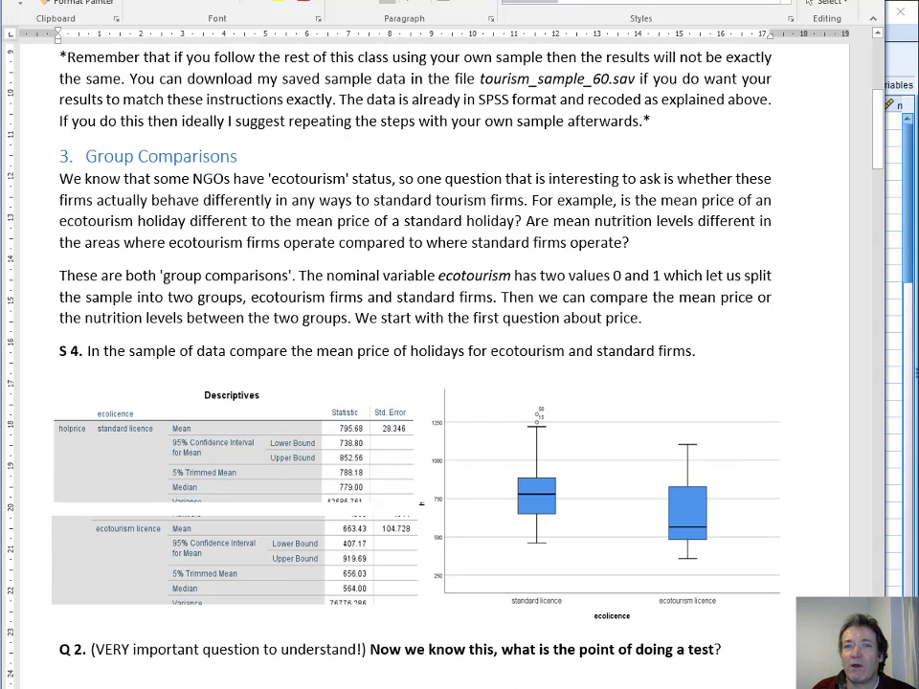